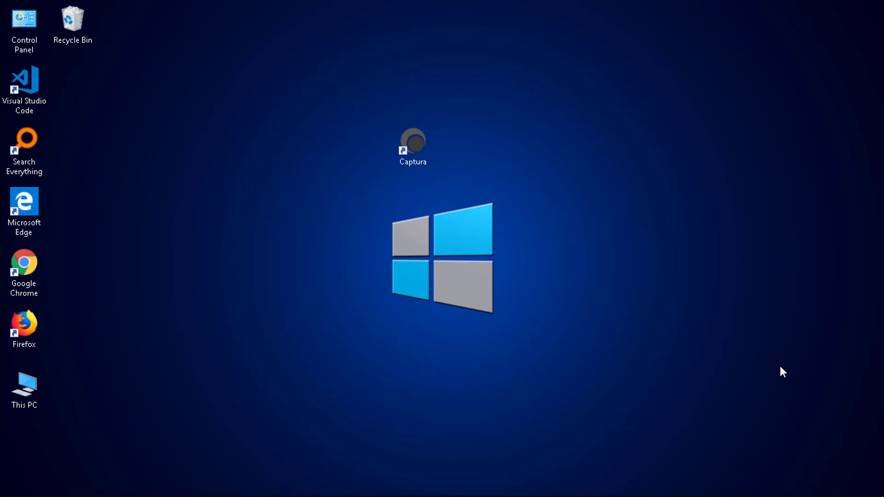
Start Captura and cycle its source through Screen, Window (Captura itself), Region, then back to Only Audio.
double_click(421, 140)
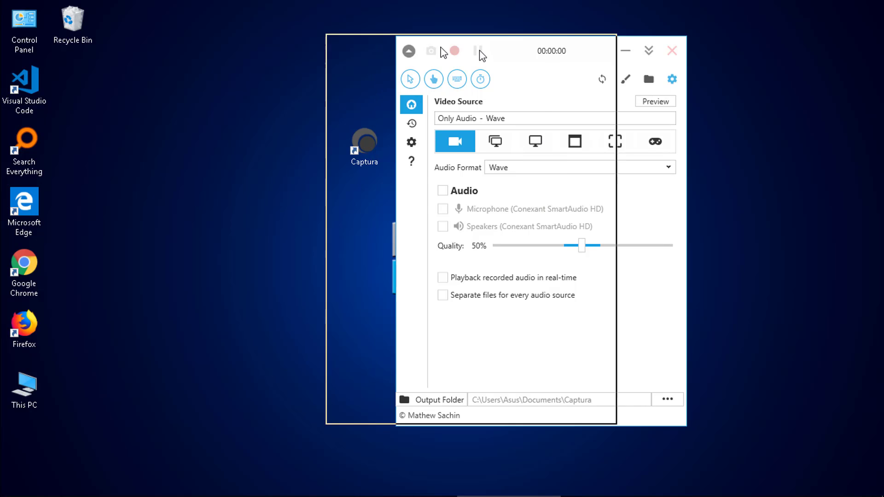
mouse_move(552, 50)
mouse_down()
mouse_move(421, 42)
mouse_move(515, 43)
mouse_up()
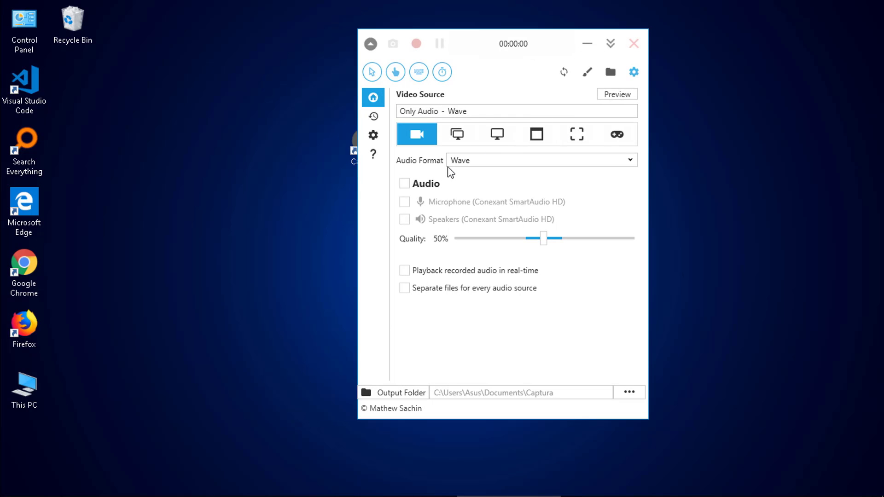
click(496, 134)
click(536, 134)
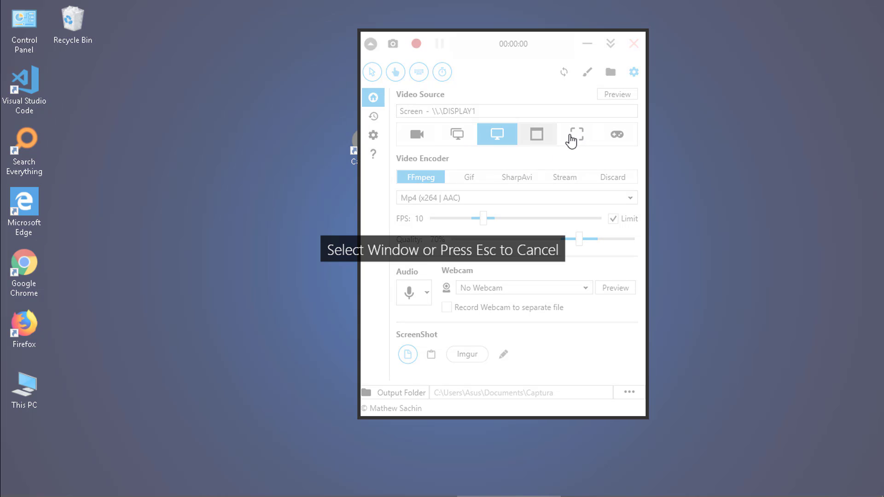
click(549, 138)
click(576, 135)
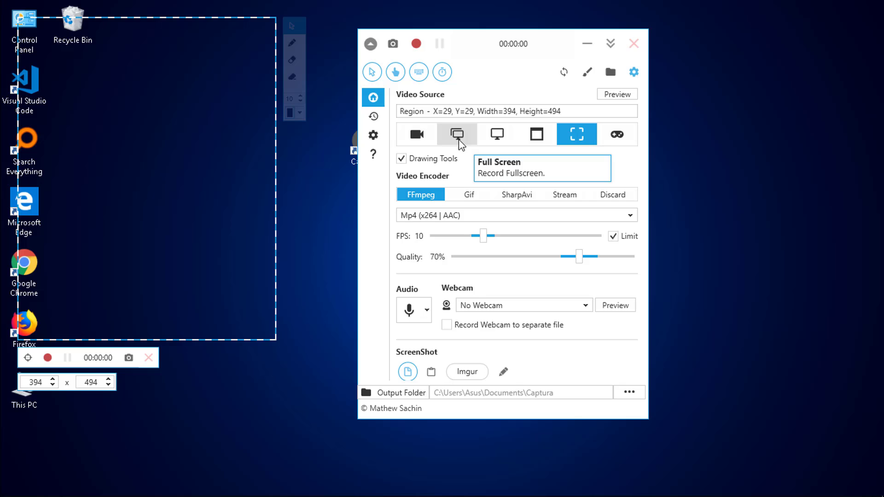
click(416, 134)
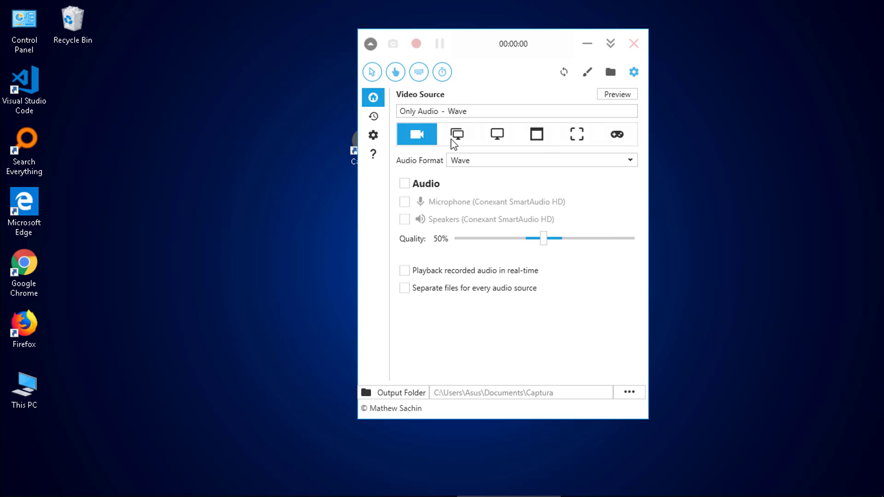
click(634, 72)
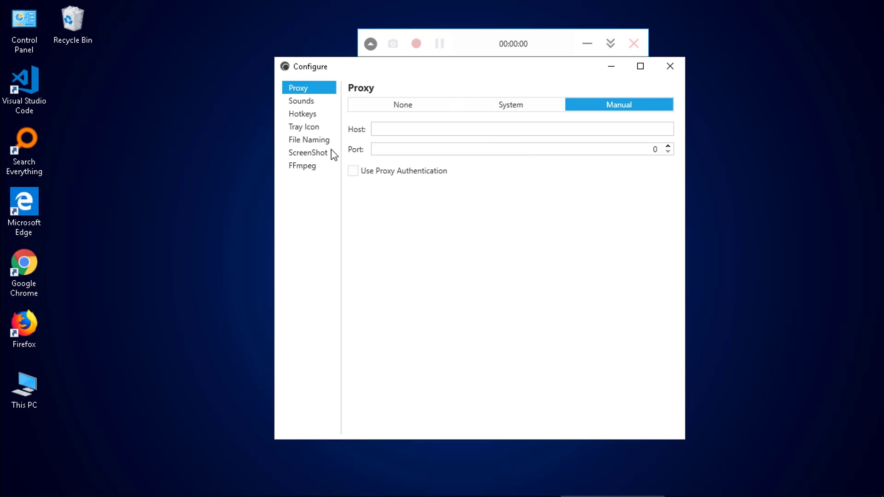
click(673, 68)
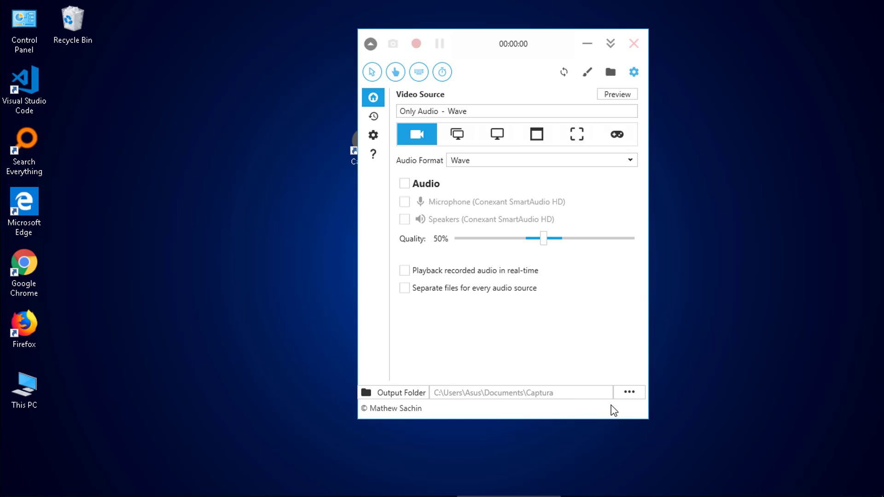
click(369, 392)
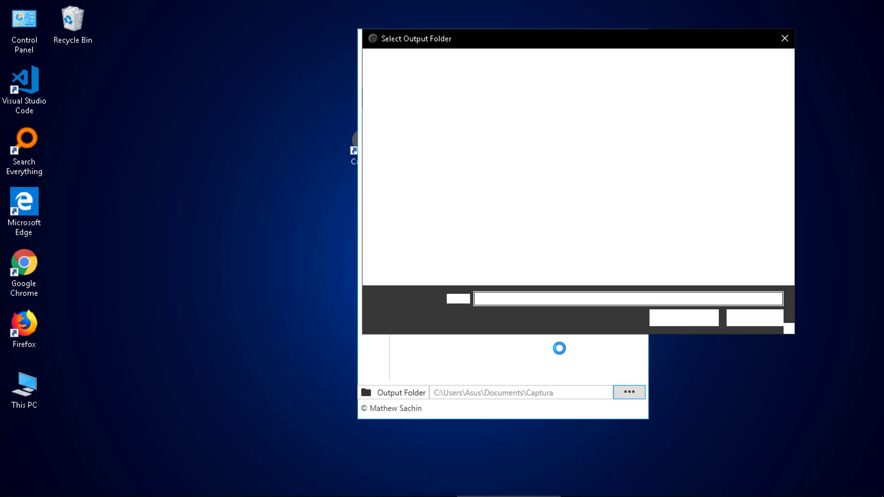
click(786, 40)
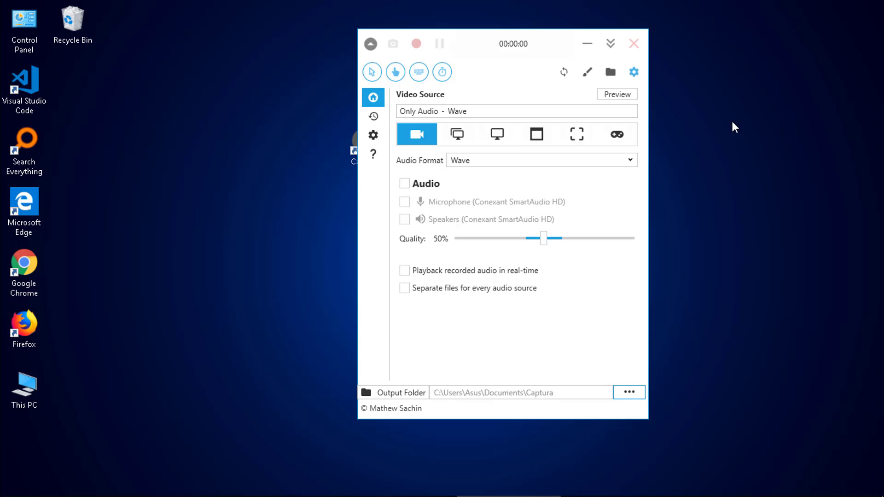